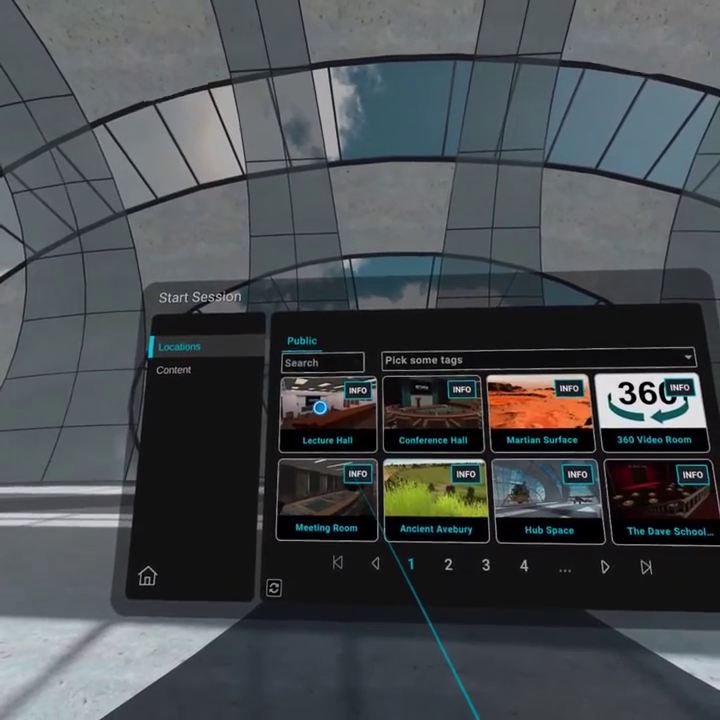
- Start a session for just yourself in the Lecture Hall location and teleport up to the lectern
{"action": "left_click", "coordinate": [326, 411]}
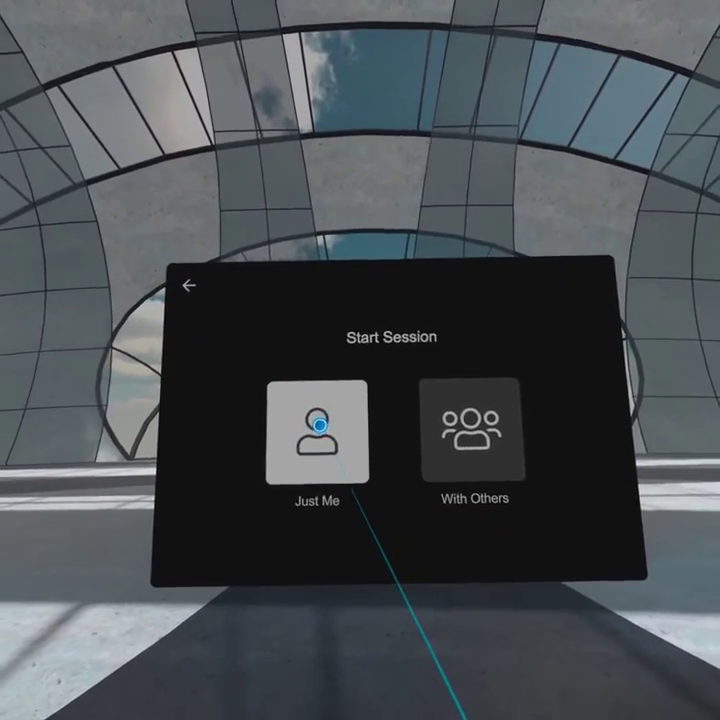
{"action": "left_click", "coordinate": [334, 440]}
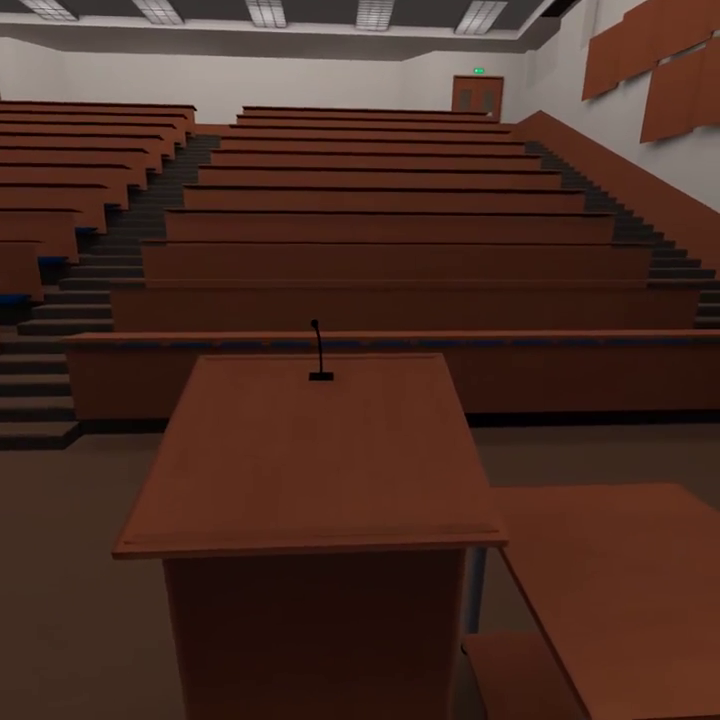
{"action": "key", "text": "Escape"}
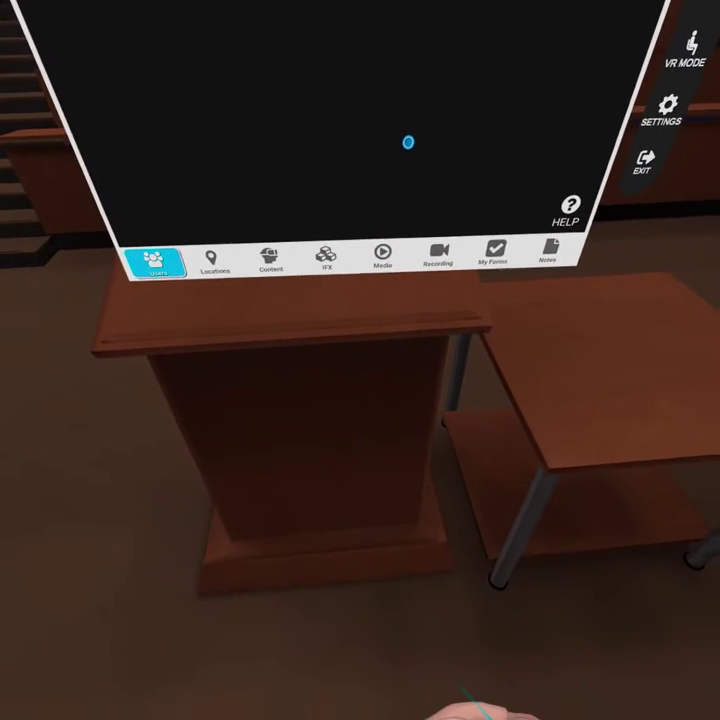
{"action": "key", "text": "Escape"}
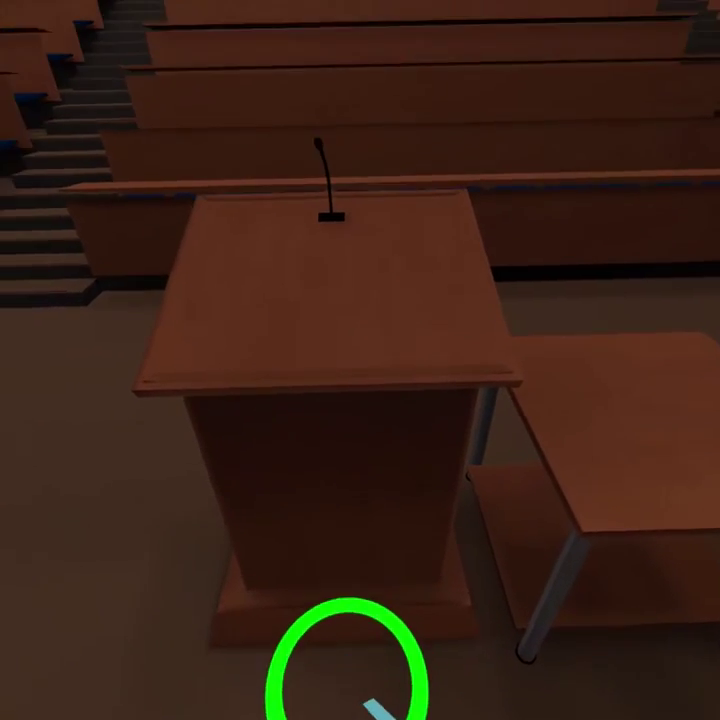
{"action": "left_click", "coordinate": [347, 665]}
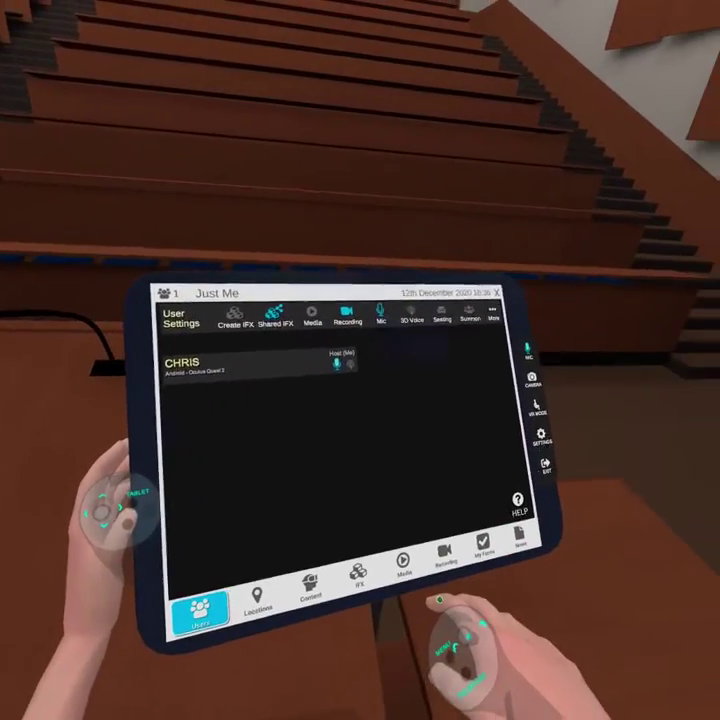
- Name a new recording of just yourself with the host's first name followed by "rec" and start recording
{"action": "left_click", "coordinate": [412, 572]}
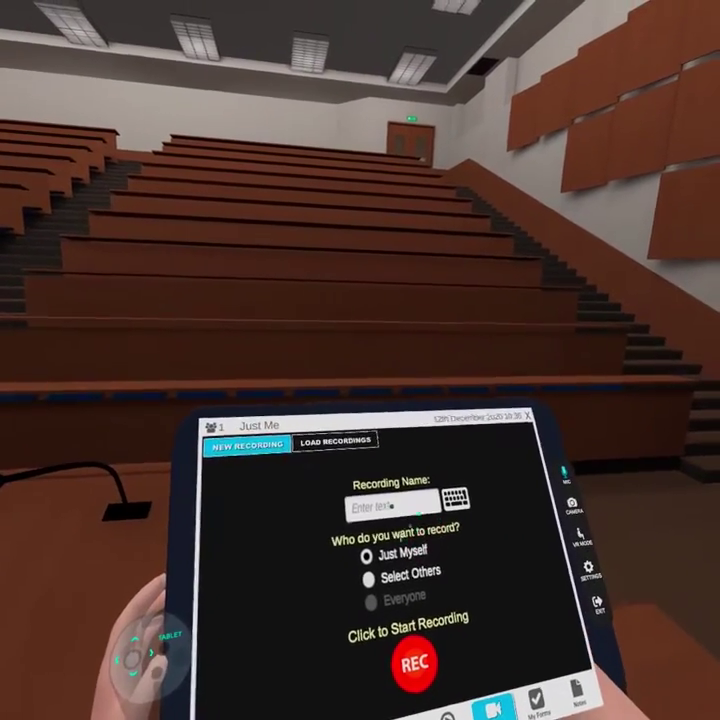
{"action": "left_click", "coordinate": [446, 503]}
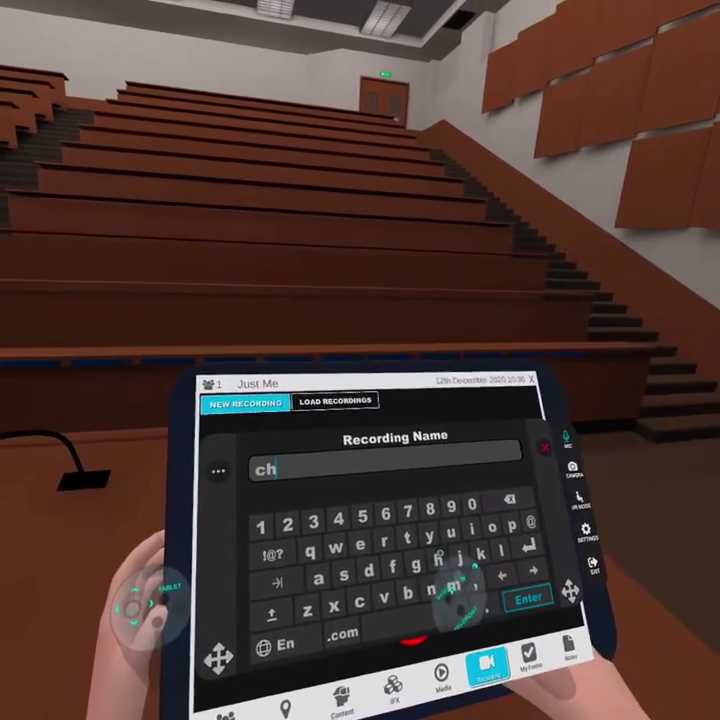
{"action": "type", "text": "chris recc"}
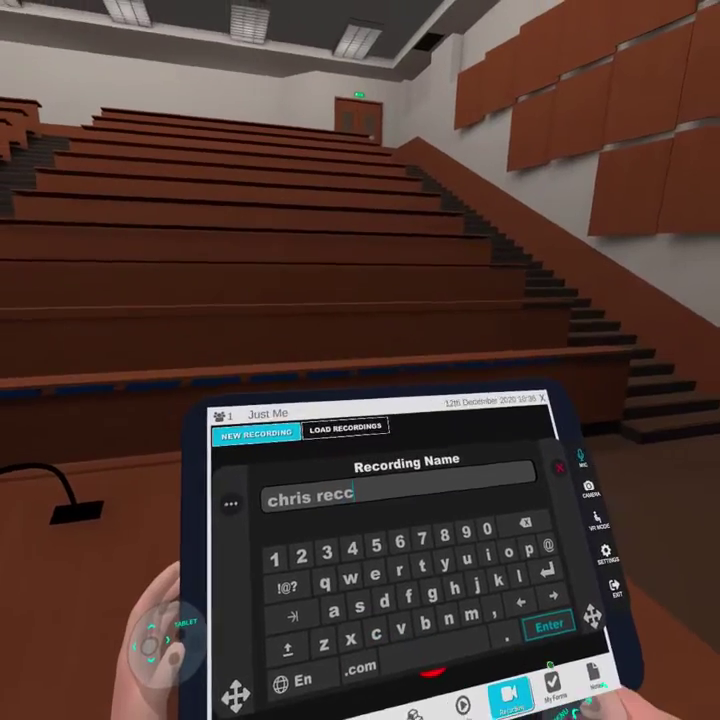
{"action": "key", "text": "BackSpace"}
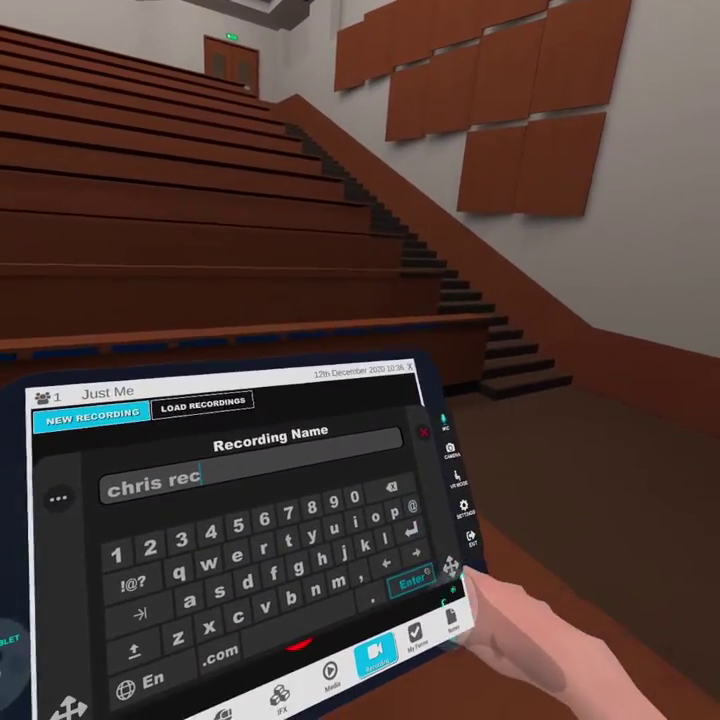
{"action": "left_click", "coordinate": [412, 581]}
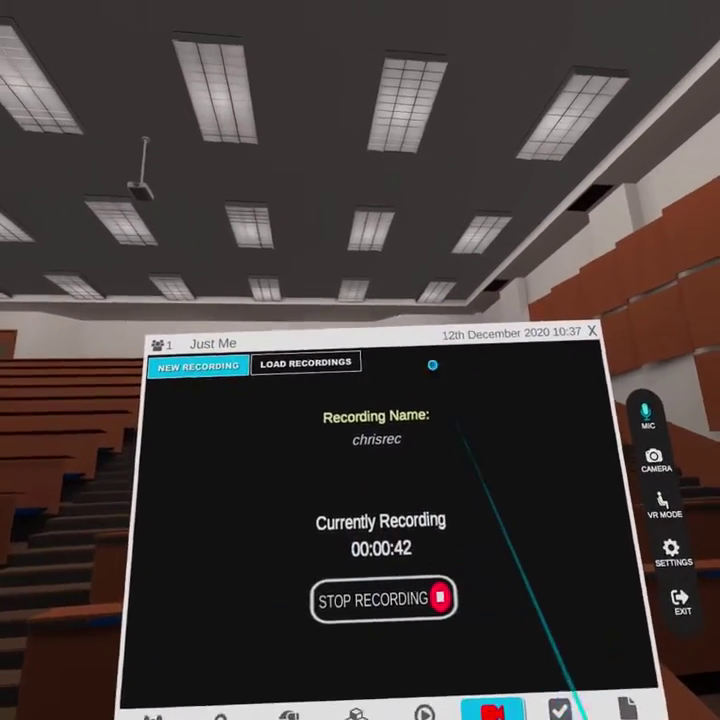
- Bring up the media loading options on the tablet and open the library of personal saved media
{"action": "key", "text": "Escape"}
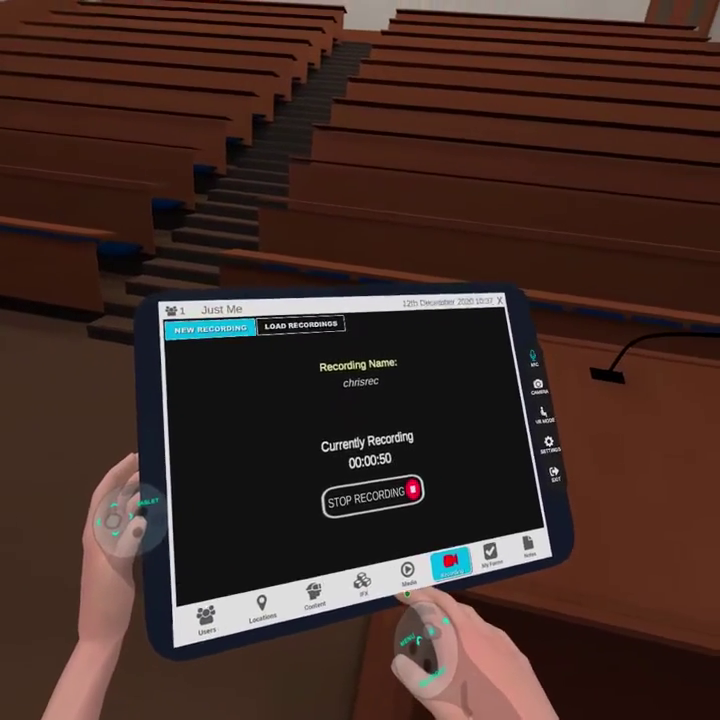
{"action": "left_click", "coordinate": [512, 560]}
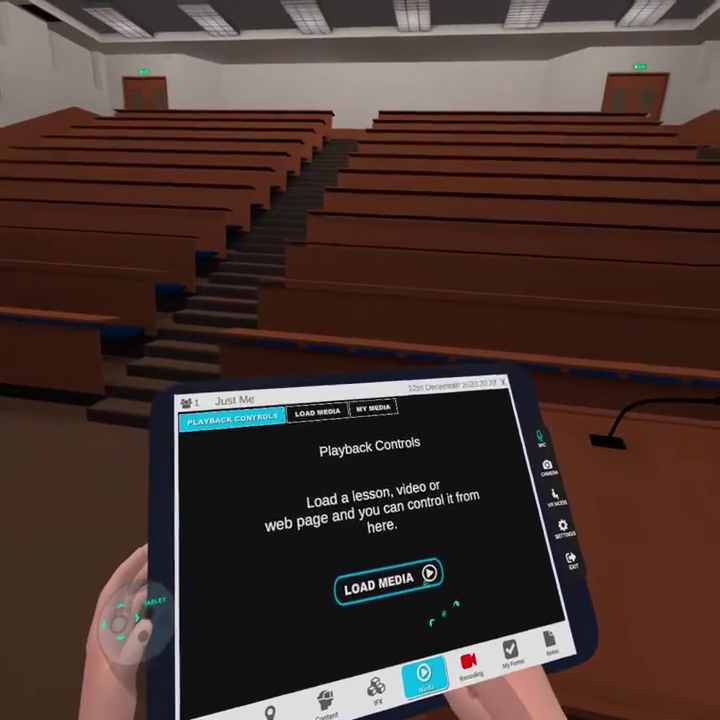
{"action": "left_click", "coordinate": [407, 568]}
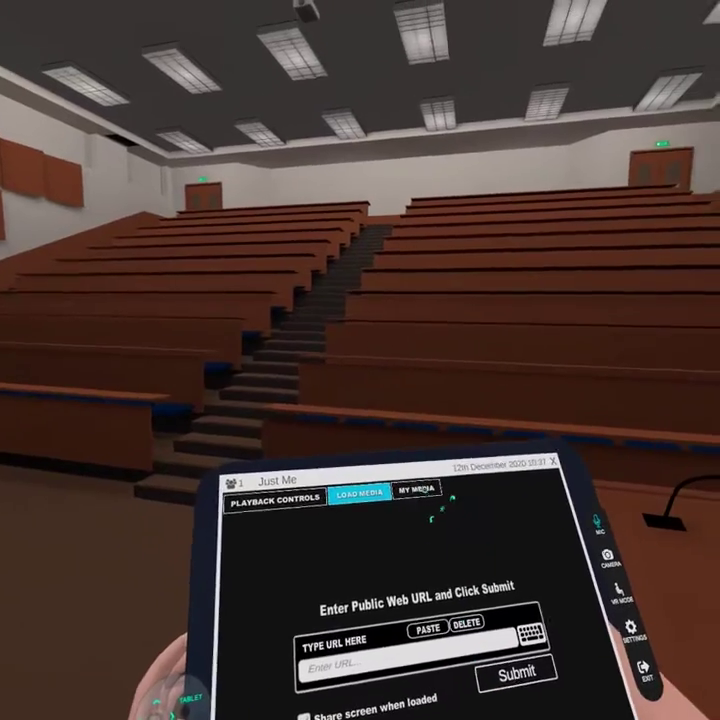
{"action": "left_click", "coordinate": [451, 447]}
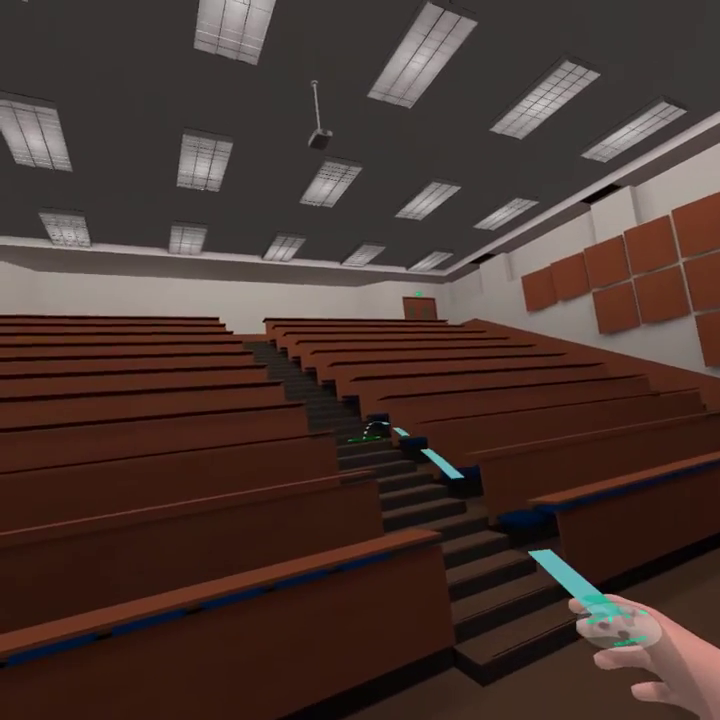
- Teleport up the aisle stairs to the back rows of the hall and back down to the stage
{"action": "left_click", "coordinate": [375, 435]}
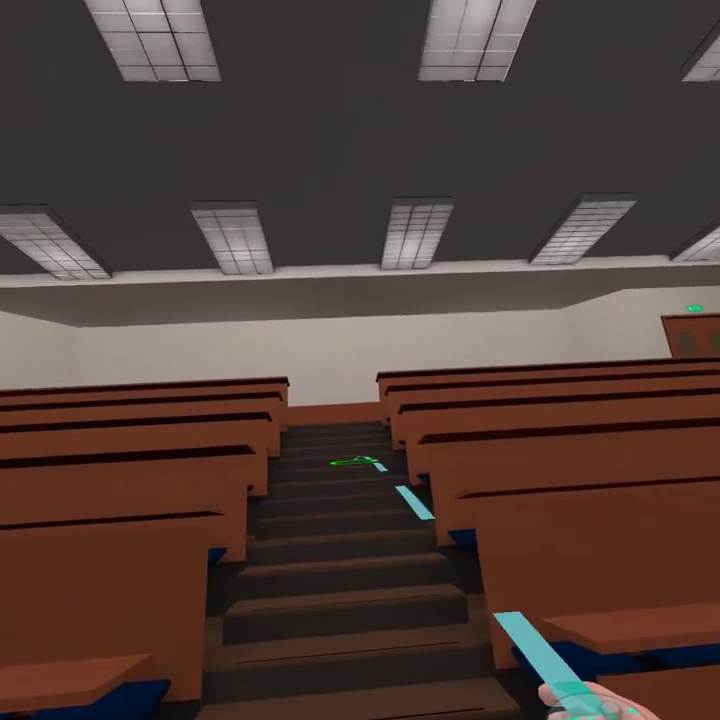
{"action": "left_click", "coordinate": [346, 463]}
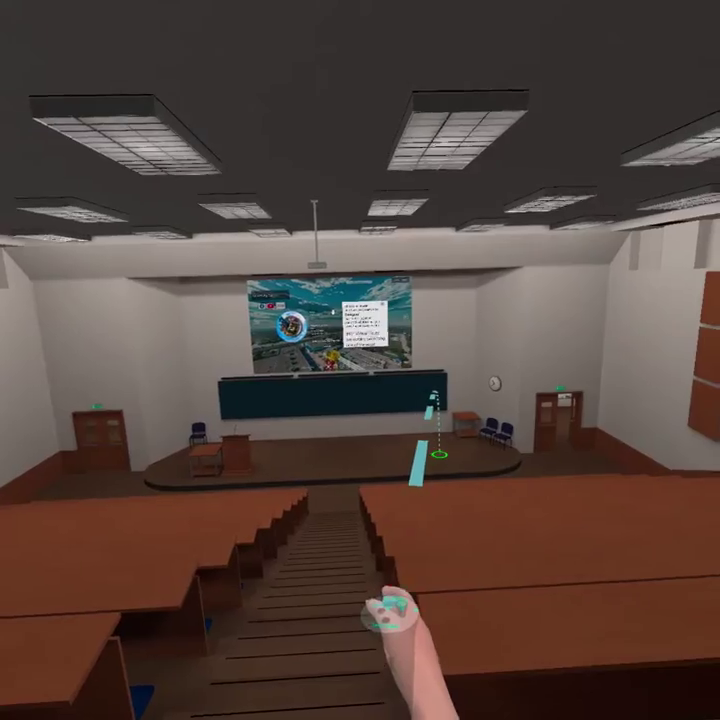
{"action": "left_click", "coordinate": [438, 455]}
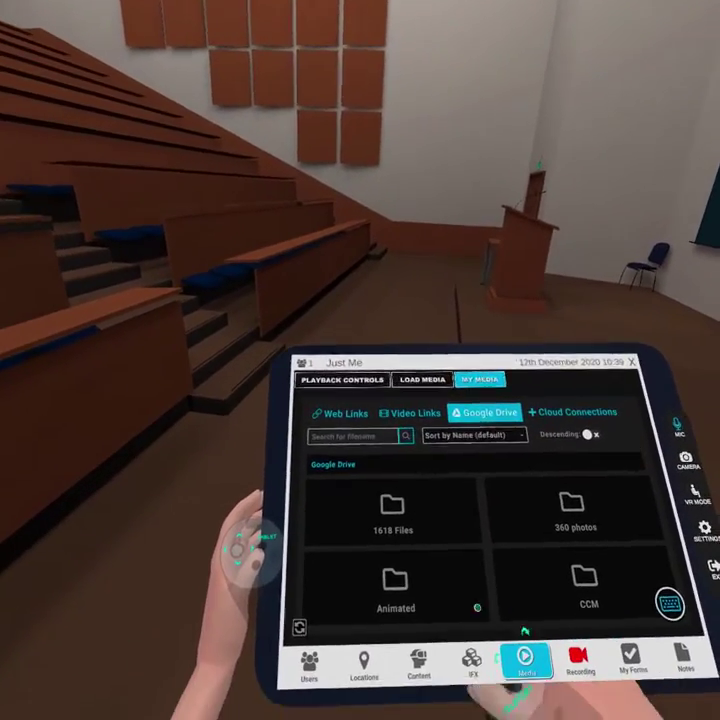
- Show a drilling-site video and Ecuador Rotunda.mp4 from Google Drive / Engage Files / 360 Videos on the lecture screen
{"action": "scroll", "coordinate": [442, 575], "scroll_direction": "down", "scroll_amount": 2}
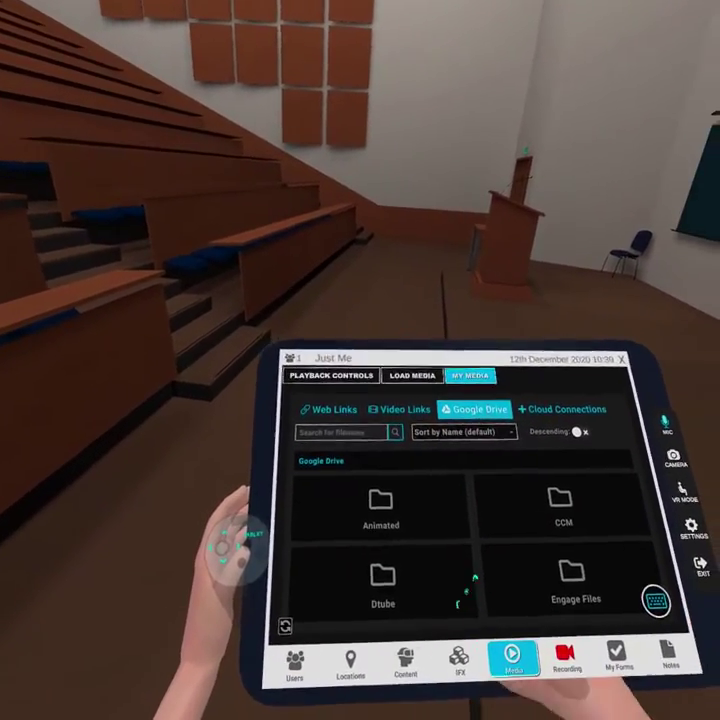
{"action": "scroll", "coordinate": [480, 575], "scroll_direction": "down", "scroll_amount": 2}
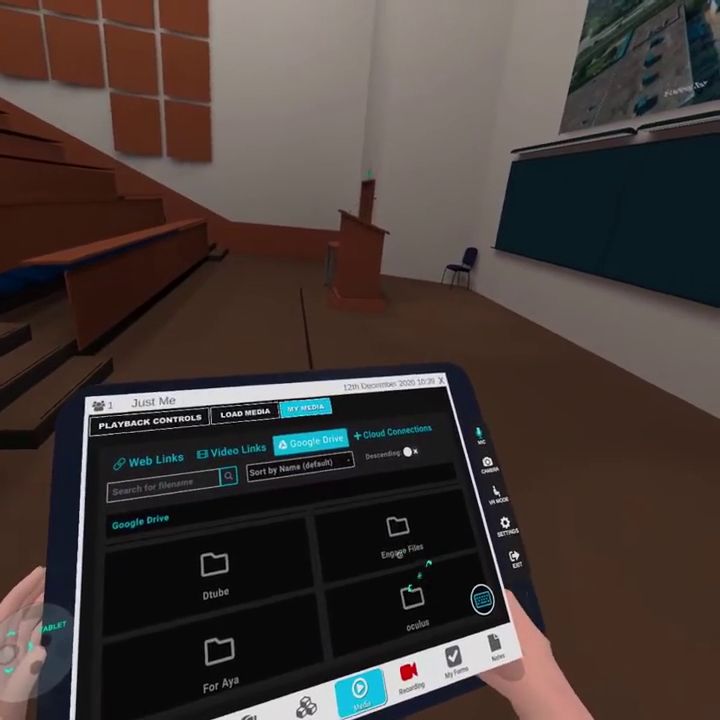
{"action": "left_click", "coordinate": [430, 555]}
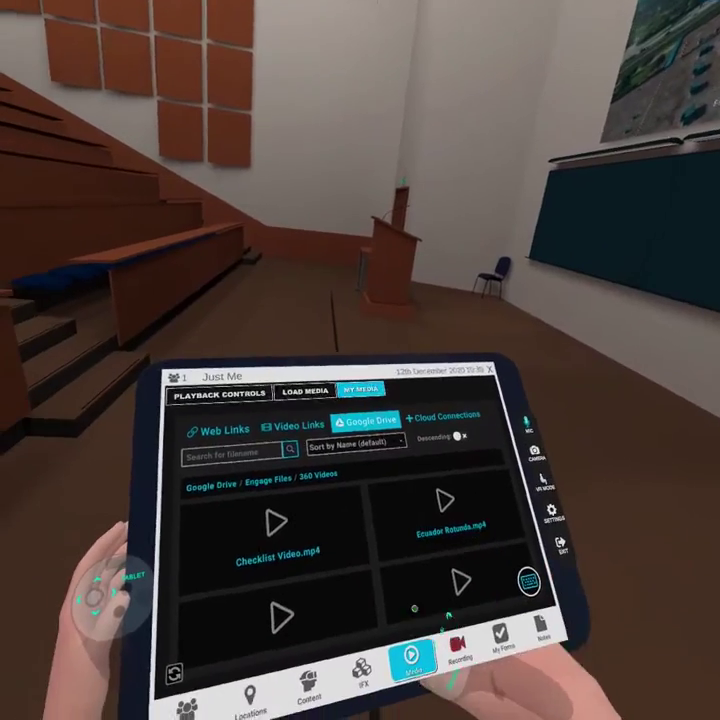
{"action": "scroll", "coordinate": [414, 607], "scroll_direction": "down", "scroll_amount": 3}
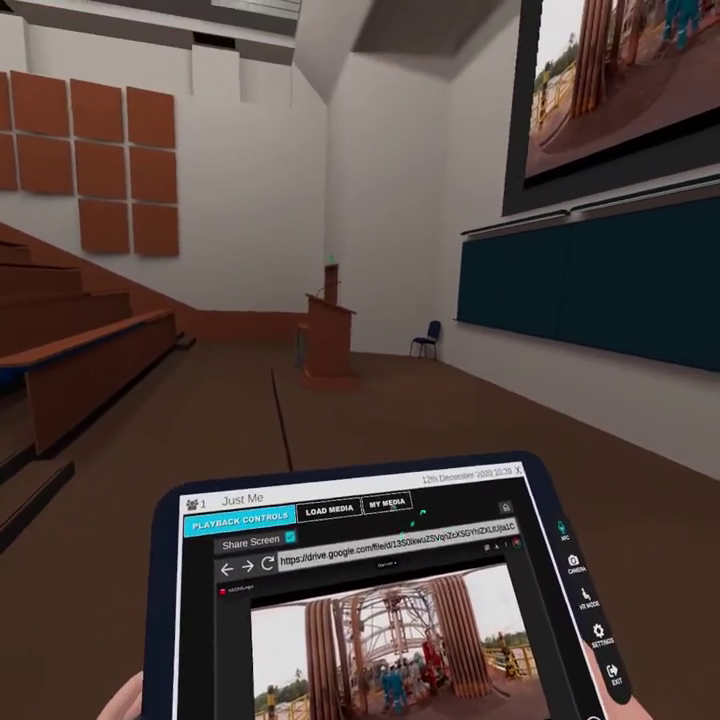
{"action": "left_click", "coordinate": [390, 505]}
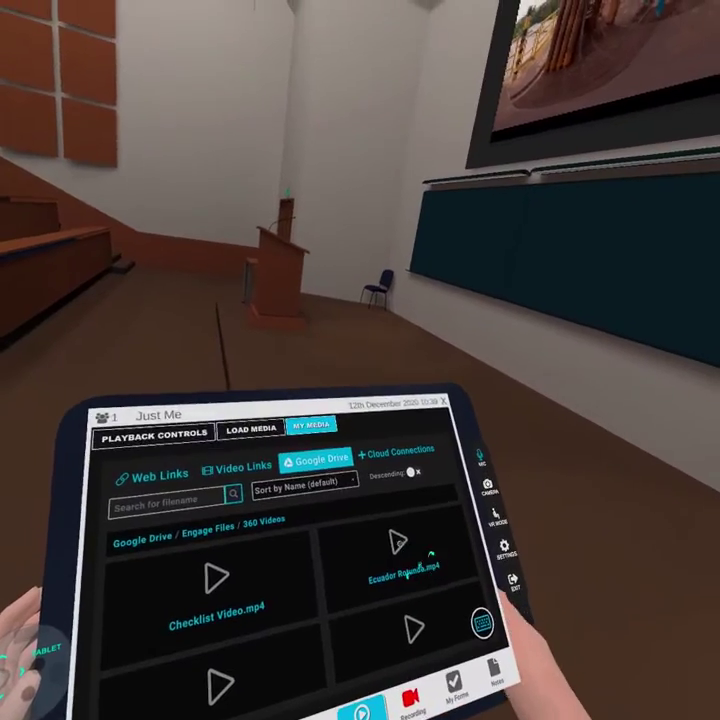
{"action": "left_click", "coordinate": [400, 548]}
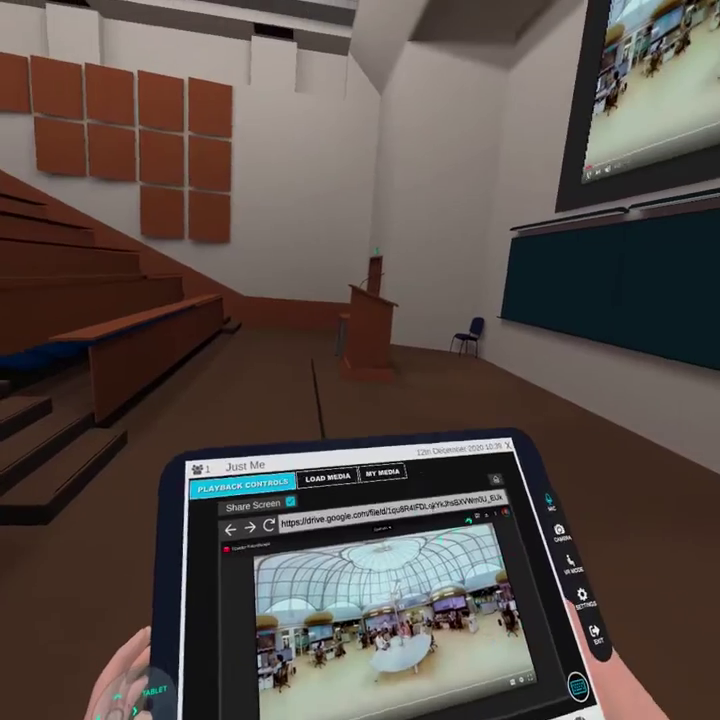
- Show hilong pic 2.jpg from the Pictures folder of Engage Files on the lecture screen
{"action": "left_click", "coordinate": [410, 433]}
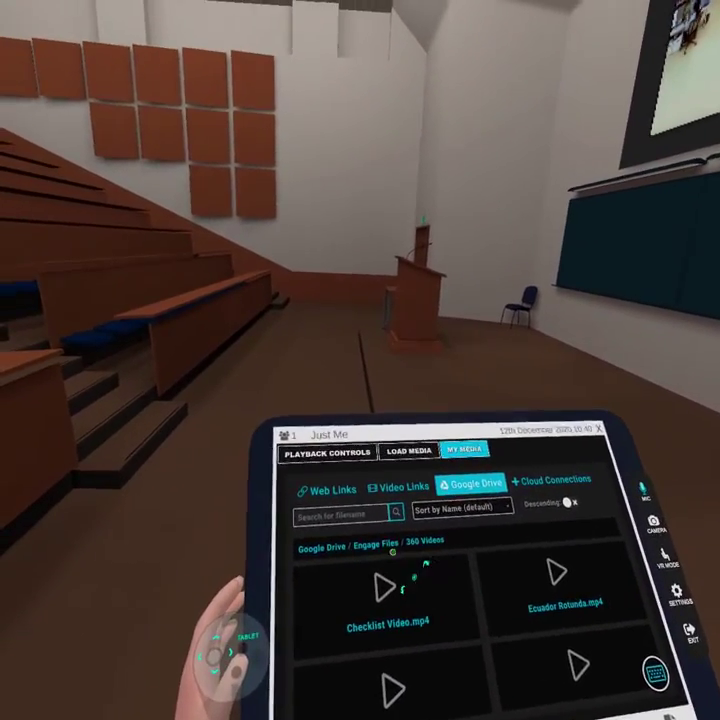
{"action": "left_click", "coordinate": [365, 530]}
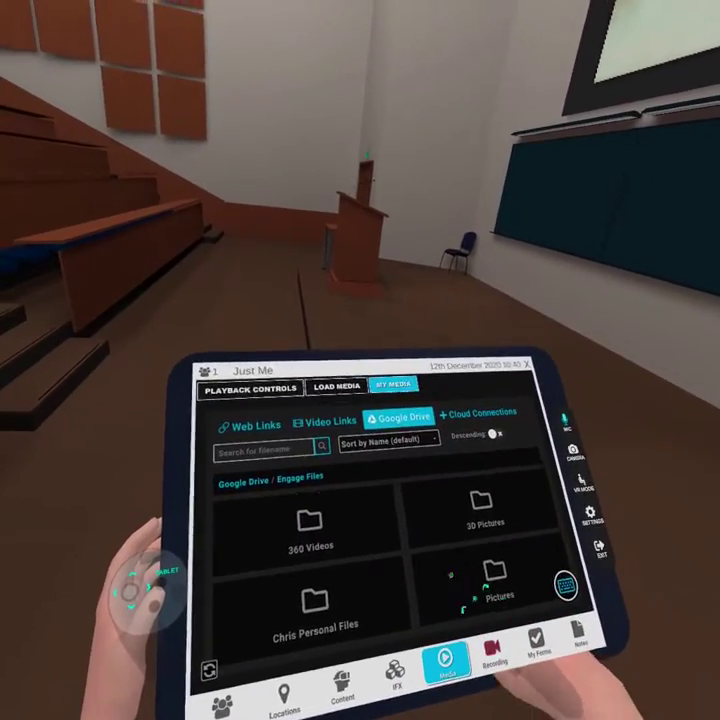
{"action": "scroll", "coordinate": [475, 570], "scroll_direction": "down", "scroll_amount": 2}
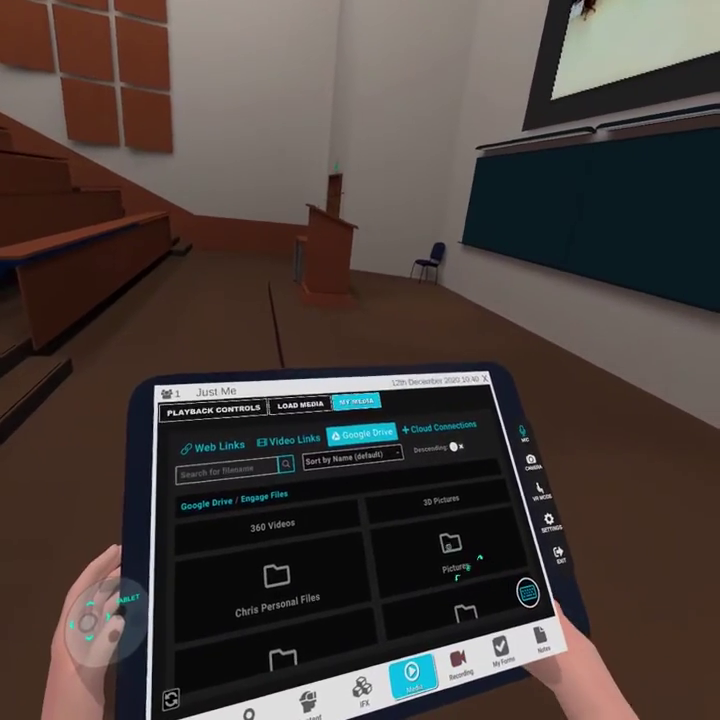
{"action": "left_click", "coordinate": [465, 555]}
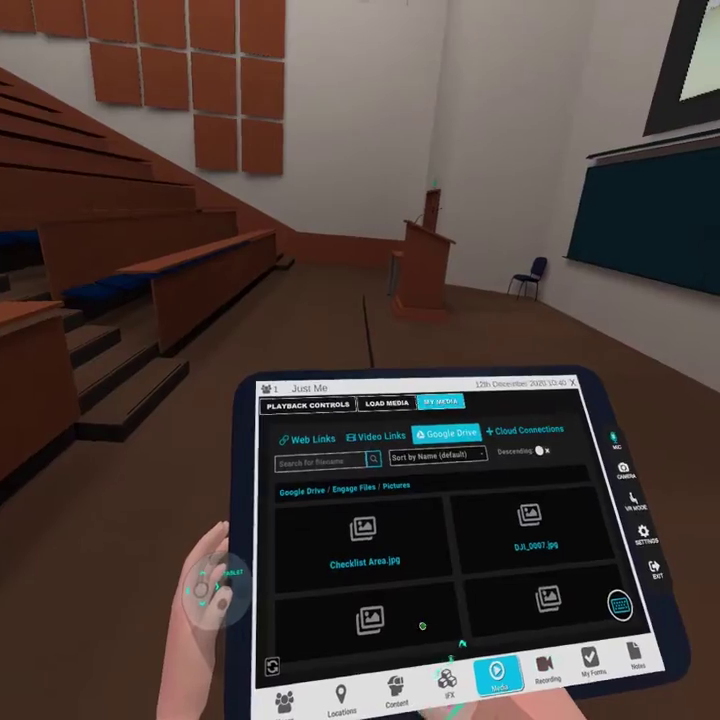
{"action": "scroll", "coordinate": [456, 520], "scroll_direction": "down", "scroll_amount": 2}
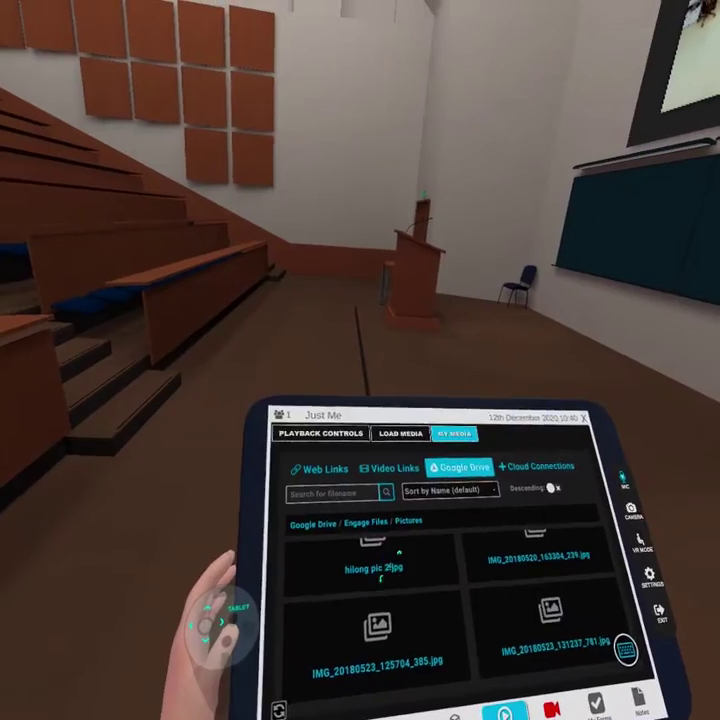
{"action": "left_click", "coordinate": [398, 552]}
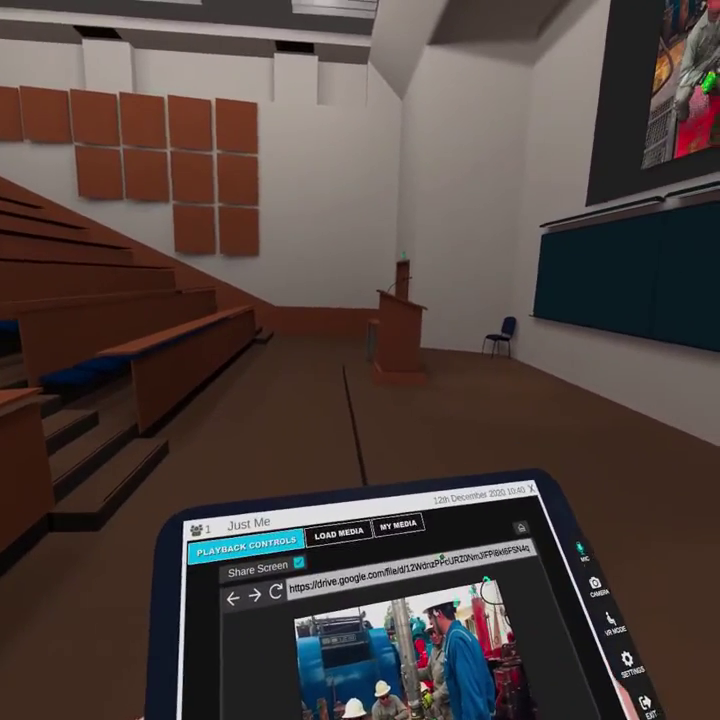
- Play the saved SLB Annual Report video link on the lecture screen
{"action": "left_click", "coordinate": [425, 503]}
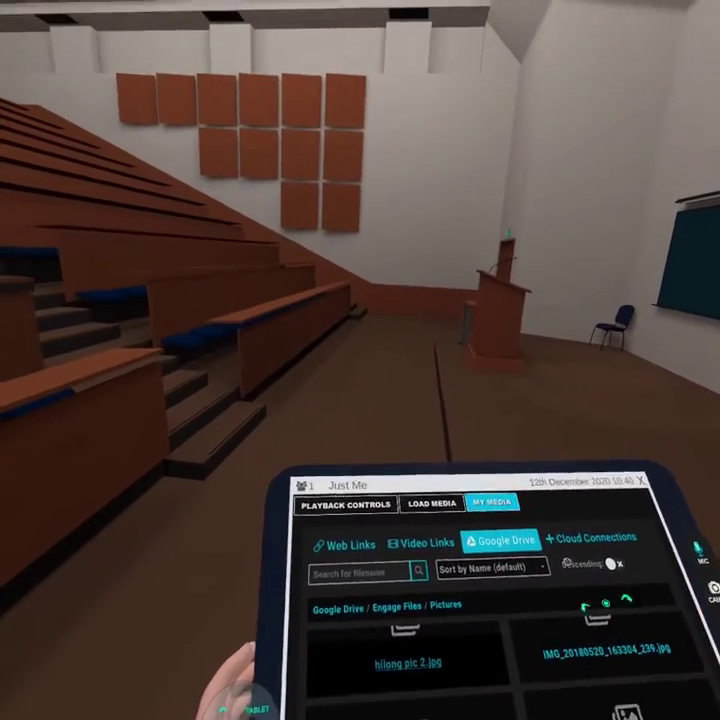
{"action": "left_click", "coordinate": [372, 545]}
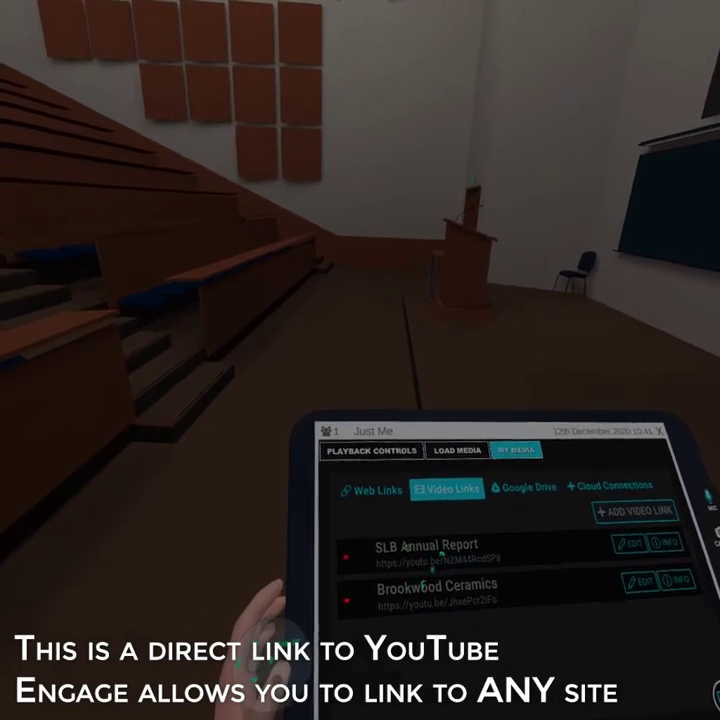
{"action": "left_click", "coordinate": [427, 547]}
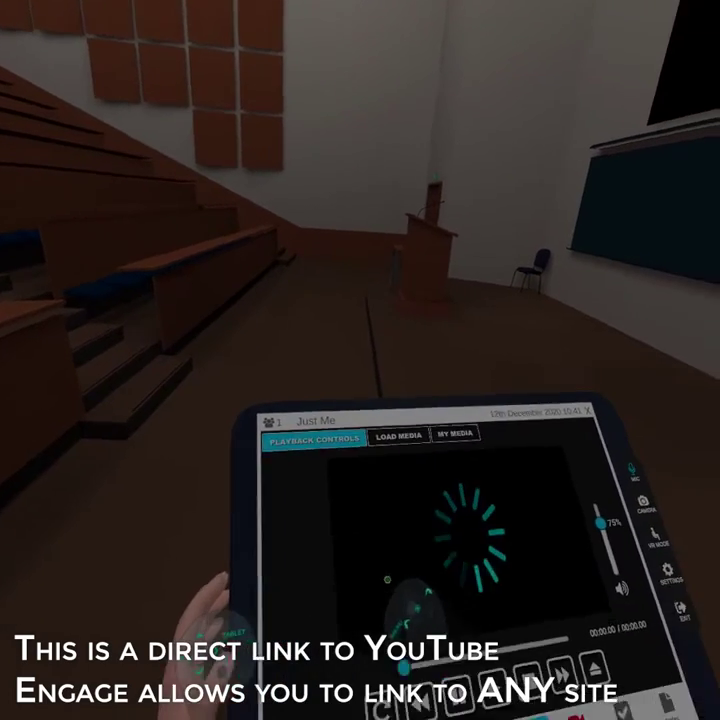
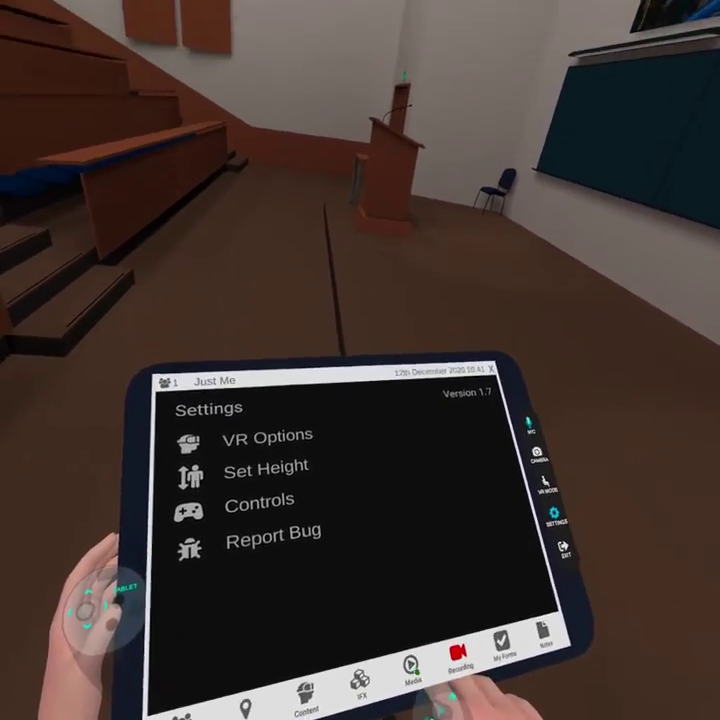
- Open the 3D Pictures folder under Google Drive / Engage Files in the saved media and look through its files
{"action": "left_click", "coordinate": [350, 595]}
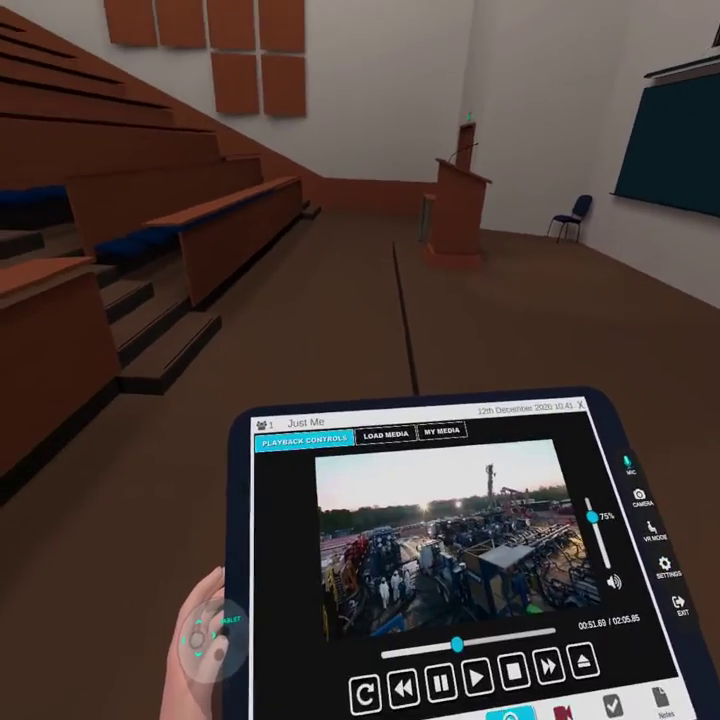
{"action": "left_click", "coordinate": [441, 431]}
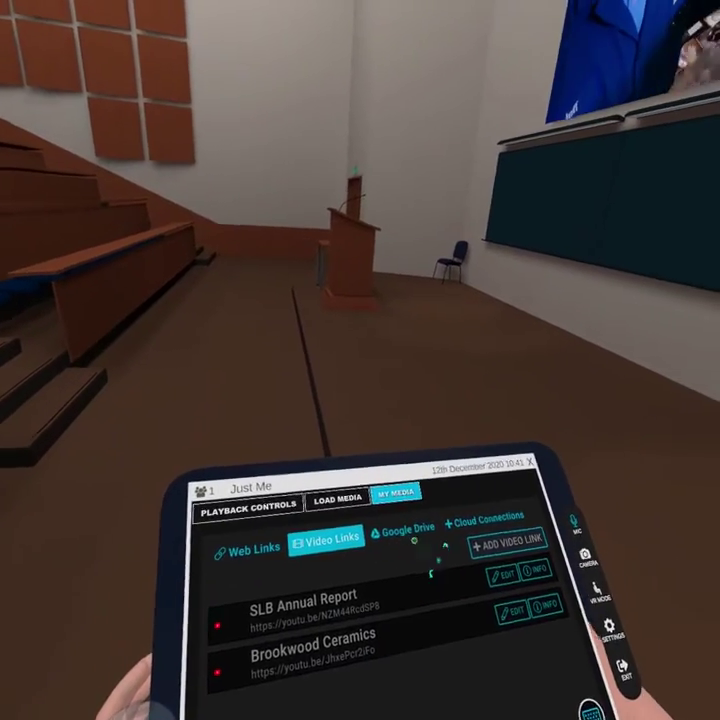
{"action": "left_click", "coordinate": [405, 529]}
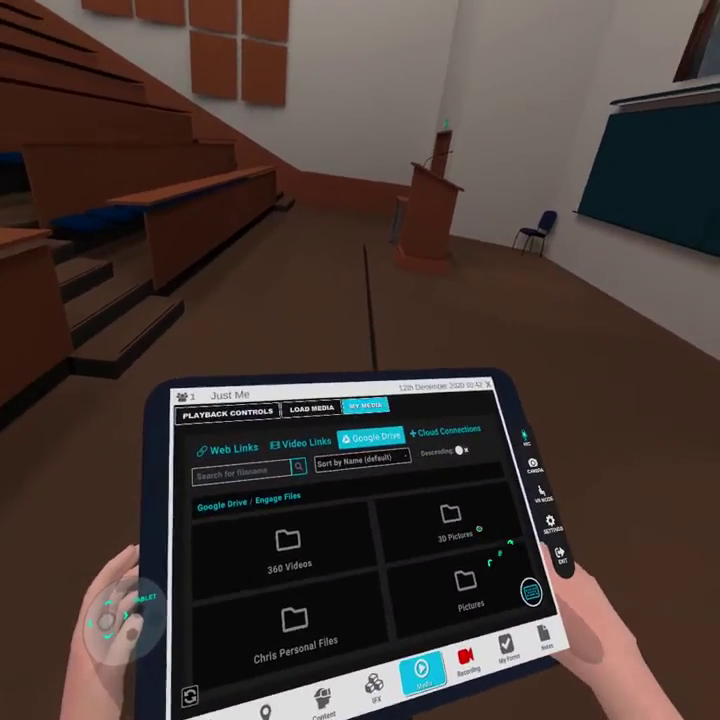
{"action": "left_click", "coordinate": [479, 529]}
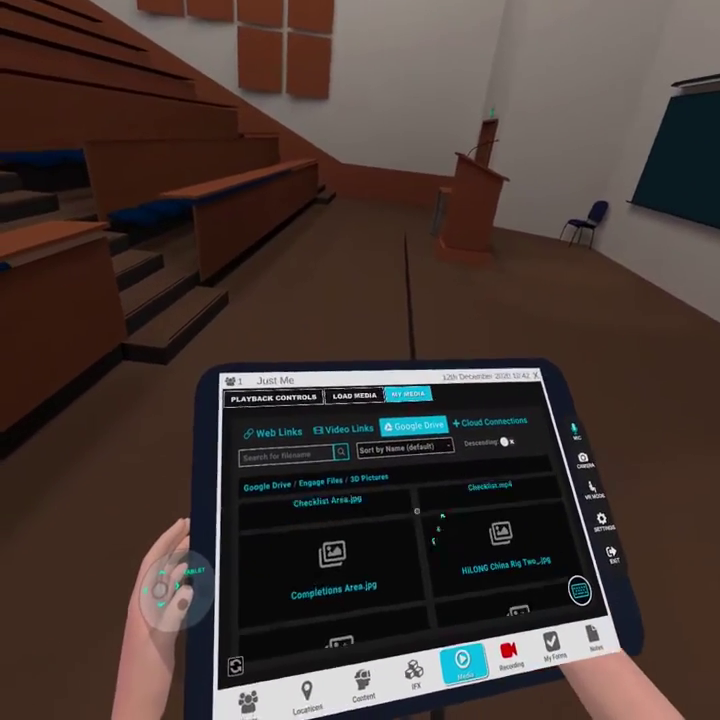
{"action": "scroll", "coordinate": [417, 511], "scroll_direction": "down", "scroll_amount": 1}
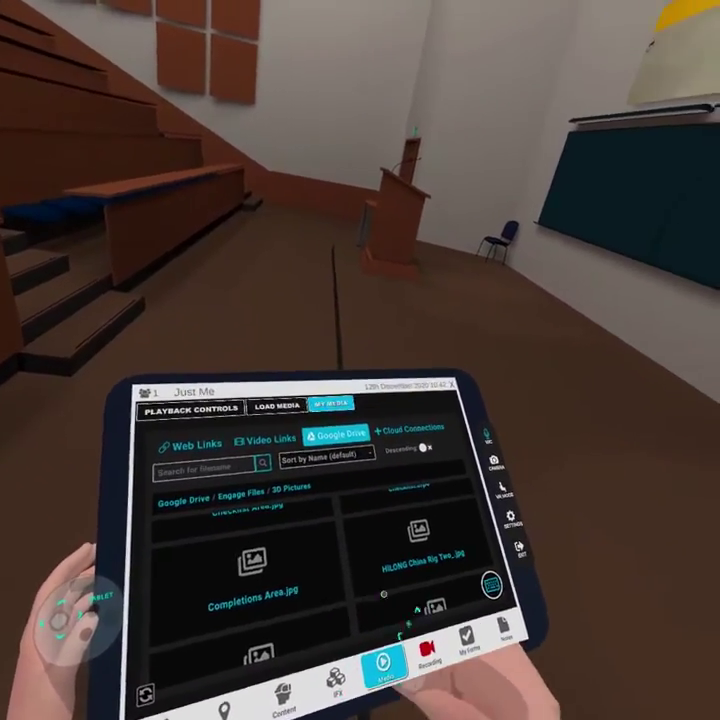
{"action": "scroll", "coordinate": [447, 582], "scroll_direction": "down", "scroll_amount": 2}
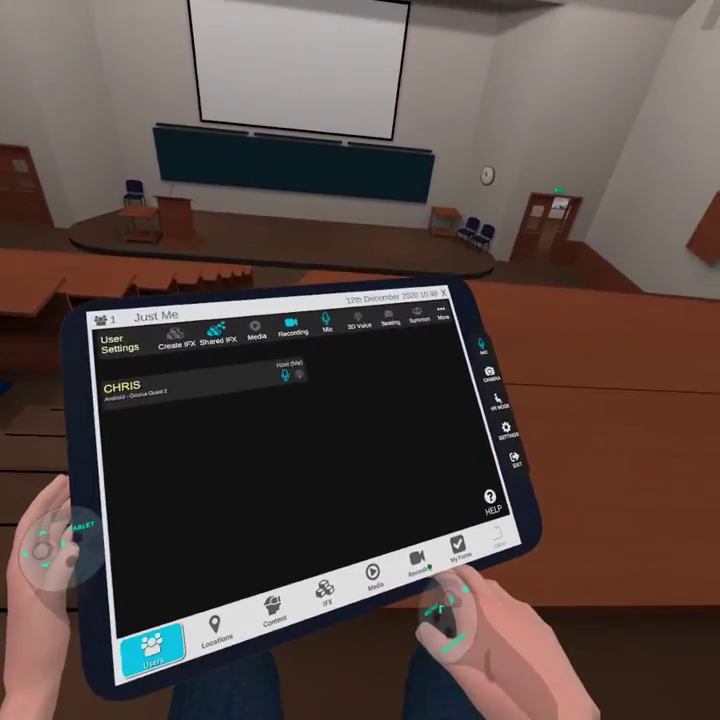
- Load the saved recording chrisrec for playback in the lecture hall
{"action": "left_click", "coordinate": [416, 562]}
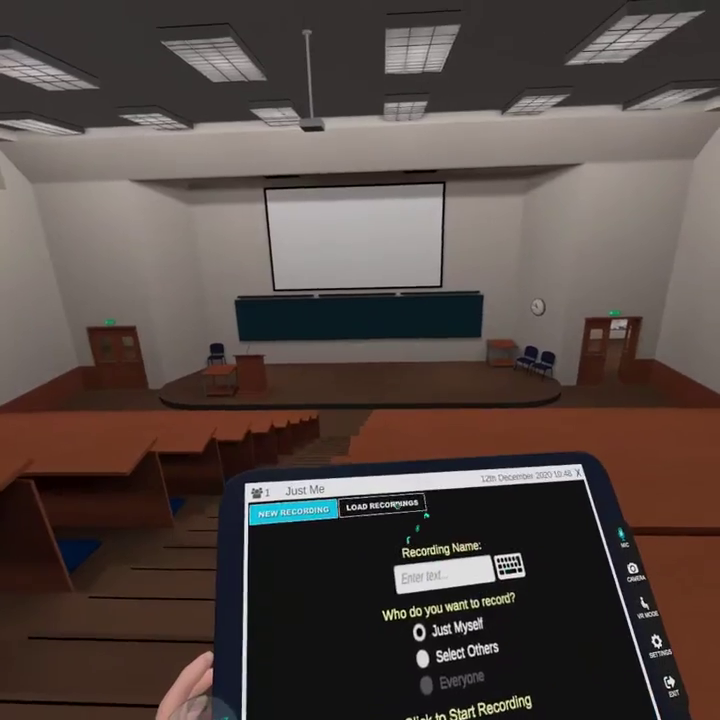
{"action": "left_click", "coordinate": [327, 418]}
{"action": "left_click", "coordinate": [445, 519]}
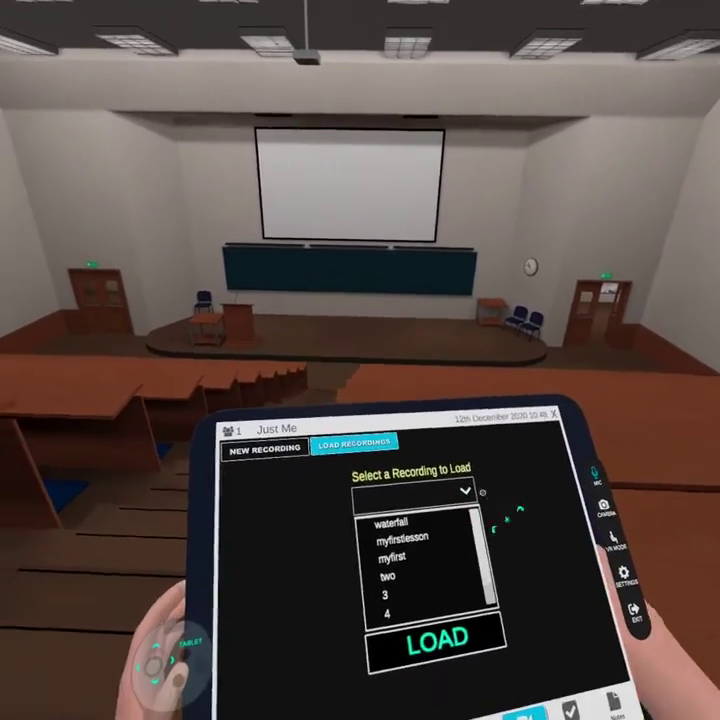
{"action": "scroll", "coordinate": [477, 518], "scroll_direction": "down", "scroll_amount": 2}
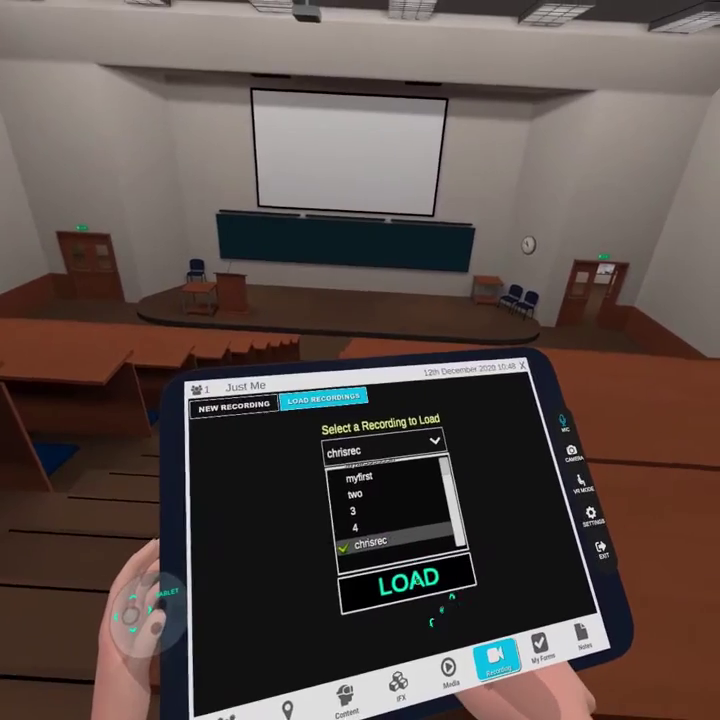
{"action": "left_click", "coordinate": [415, 580]}
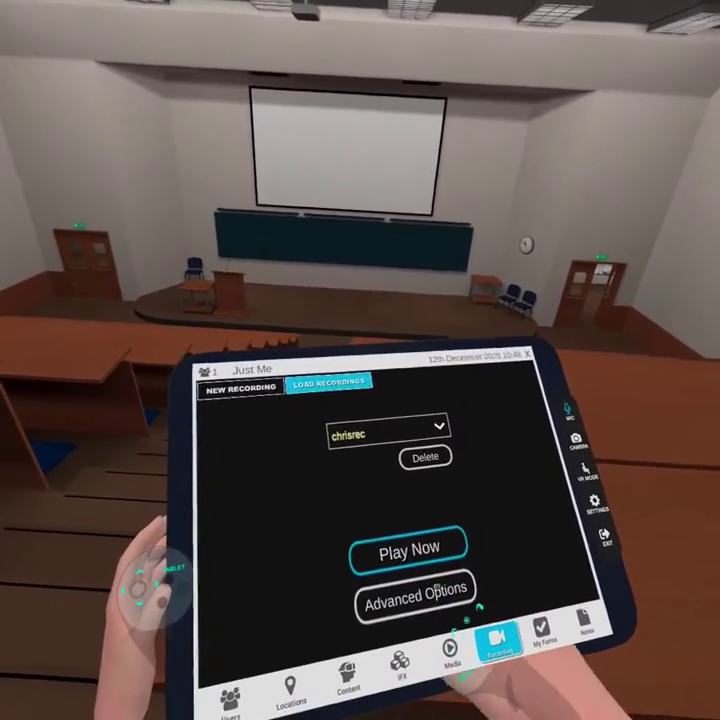